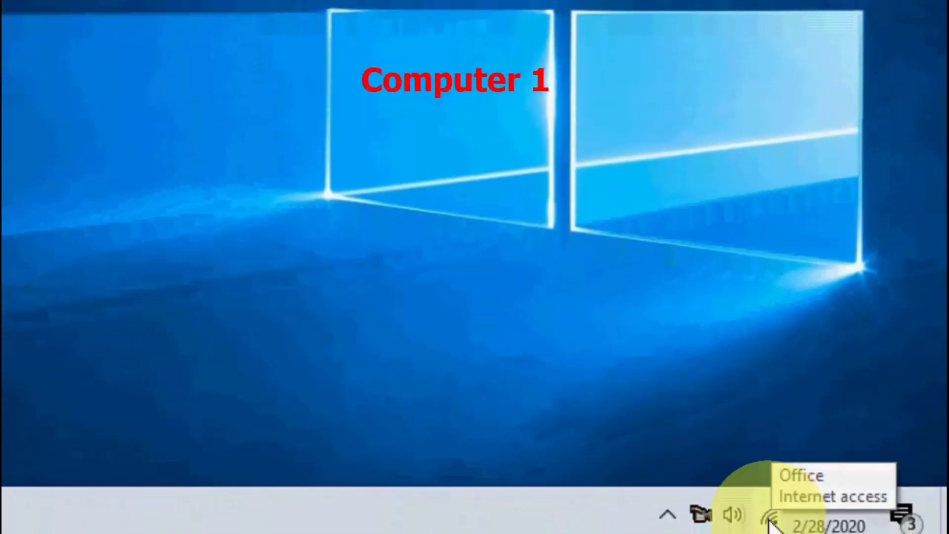
- Open the sharing options from the Network & Internet settings and show the Private and Guest or Public profile settings
right_click(771, 513)
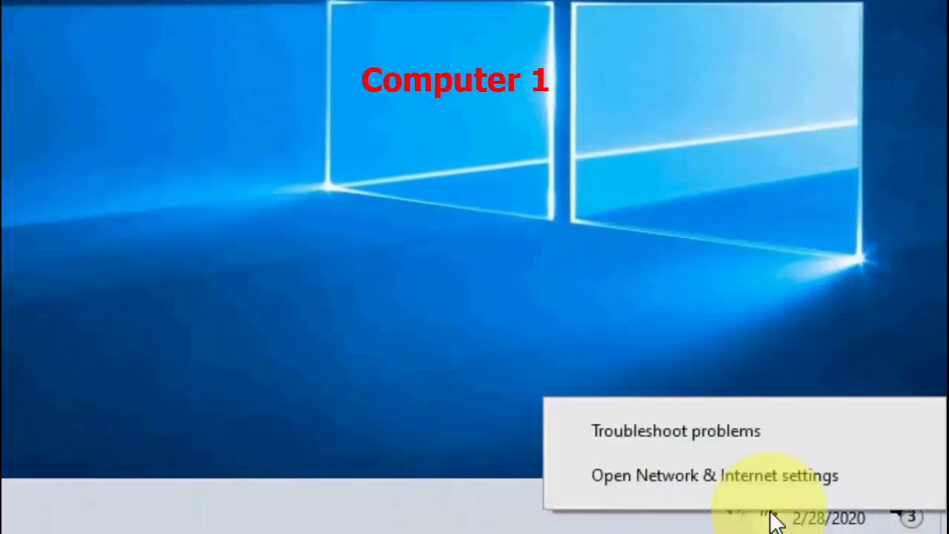
left_click(643, 483)
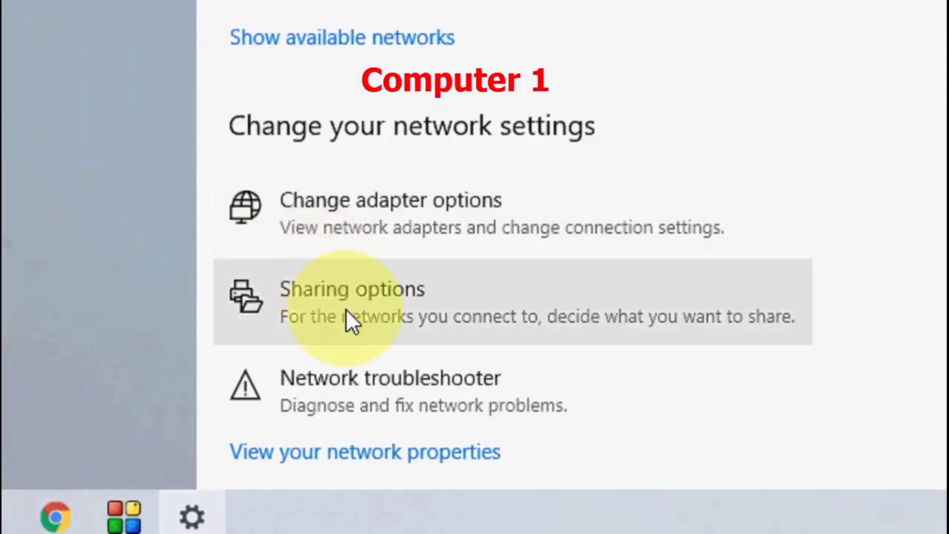
left_click(346, 310)
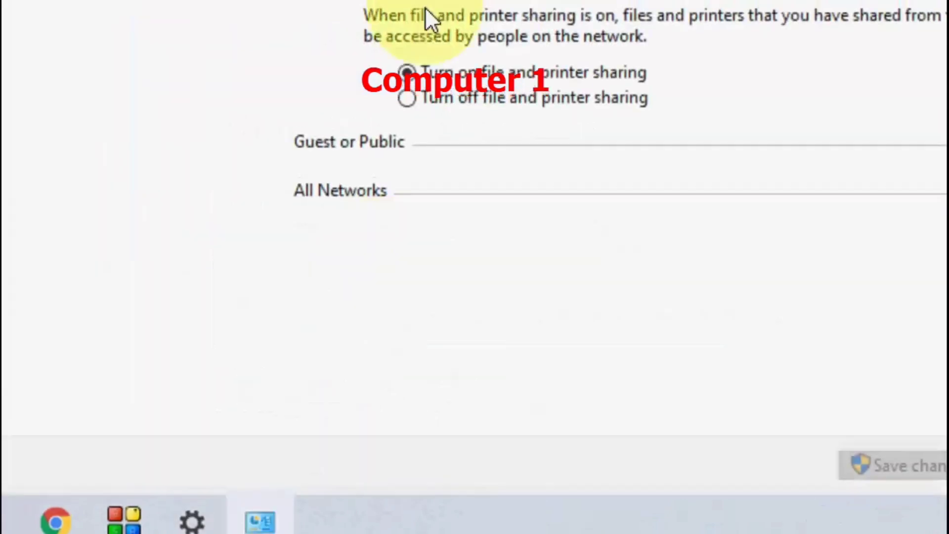
left_click(345, 89)
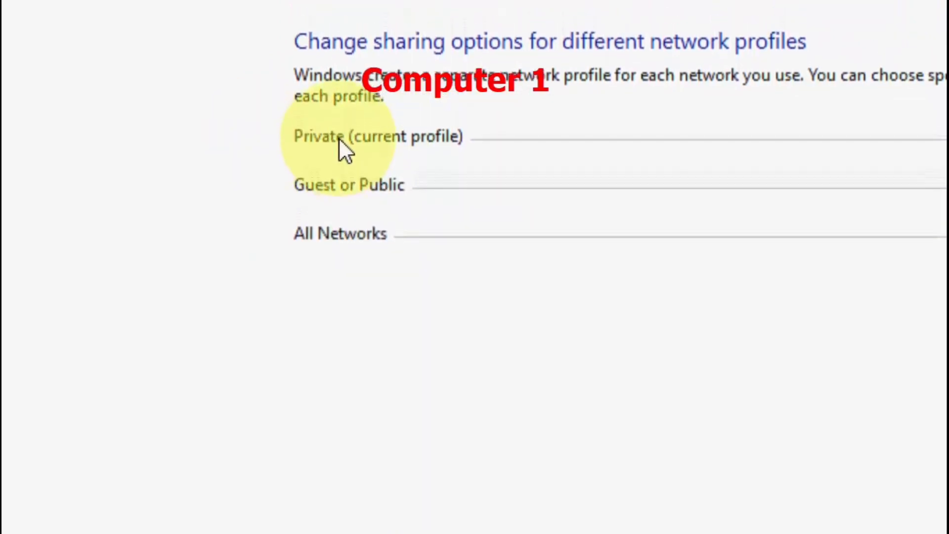
left_click(340, 106)
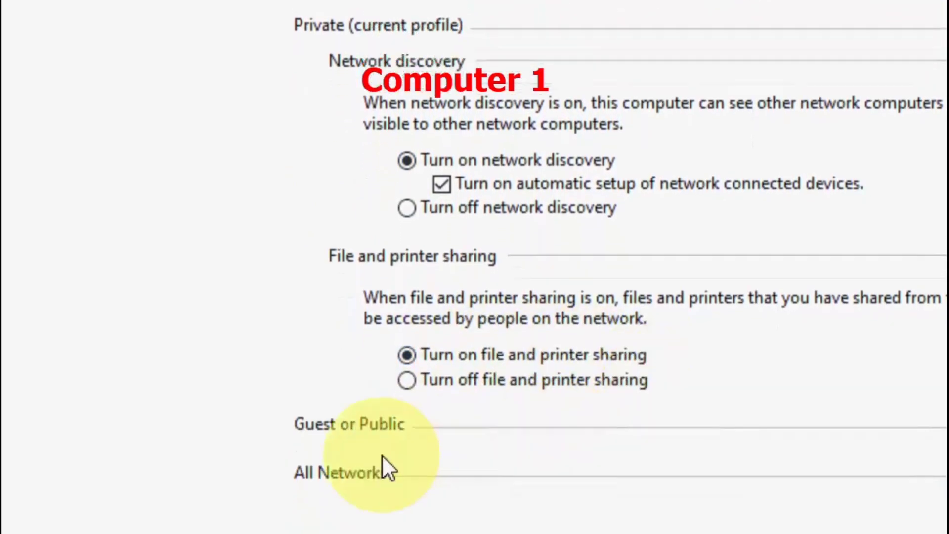
left_click(355, 410)
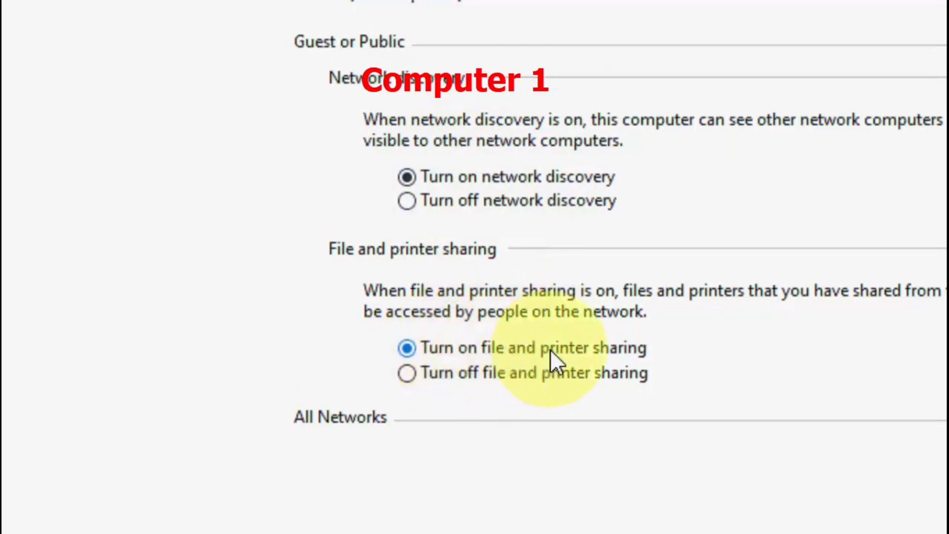
- Turn off password protected sharing for all networks, save the changes and close the network settings
left_click(341, 391)
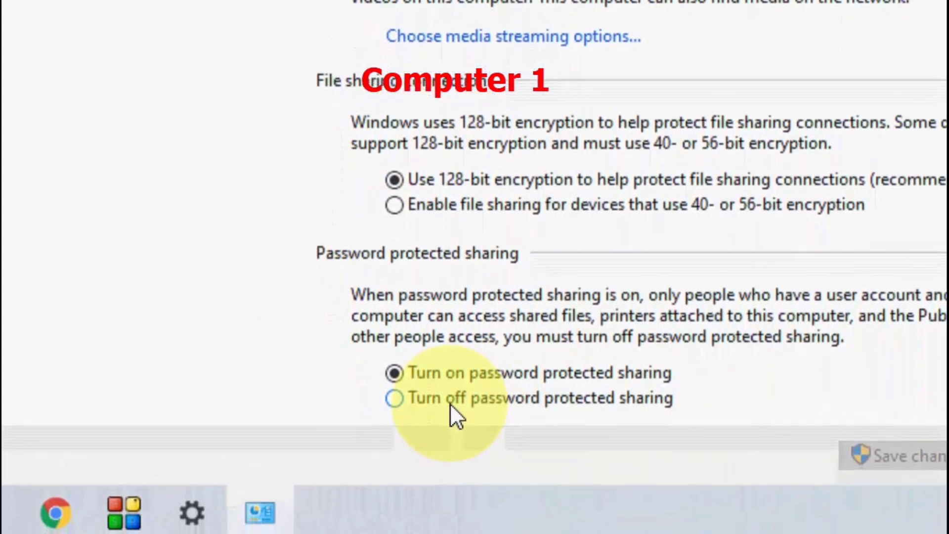
left_click(450, 401)
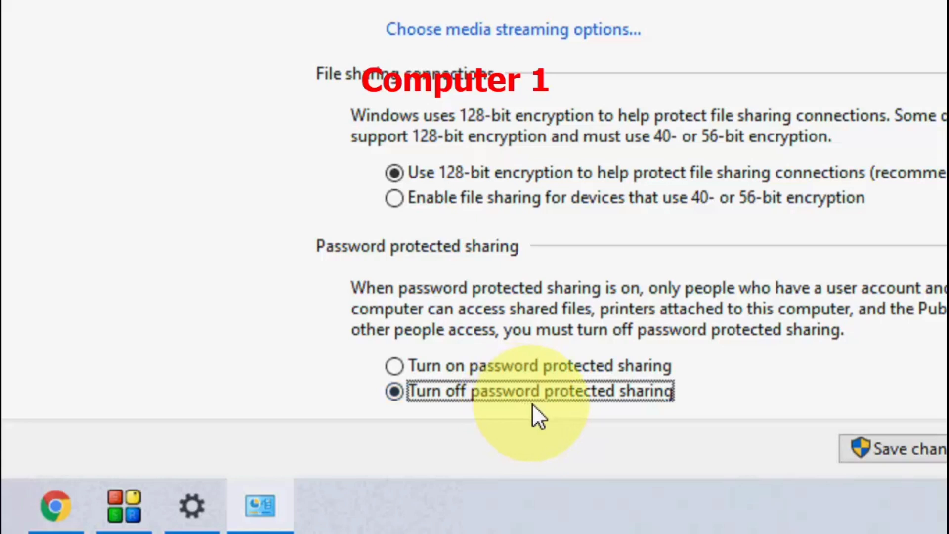
left_click(772, 449)
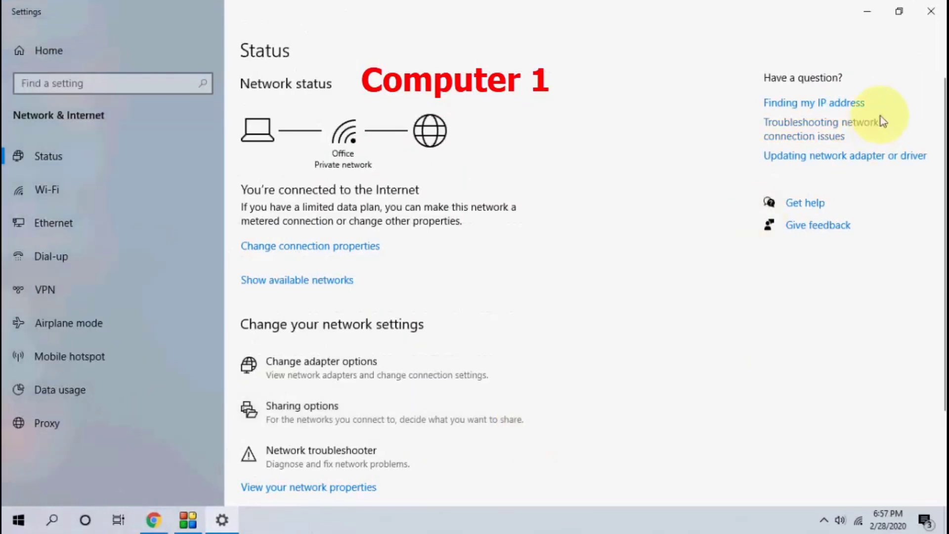
left_click(931, 11)
- Refresh the desktop and open Devices and Printers under Hardware and Sound in Control Panel
right_click(489, 129)
left_click(511, 165)
left_click(31, 370)
double_click(31, 368)
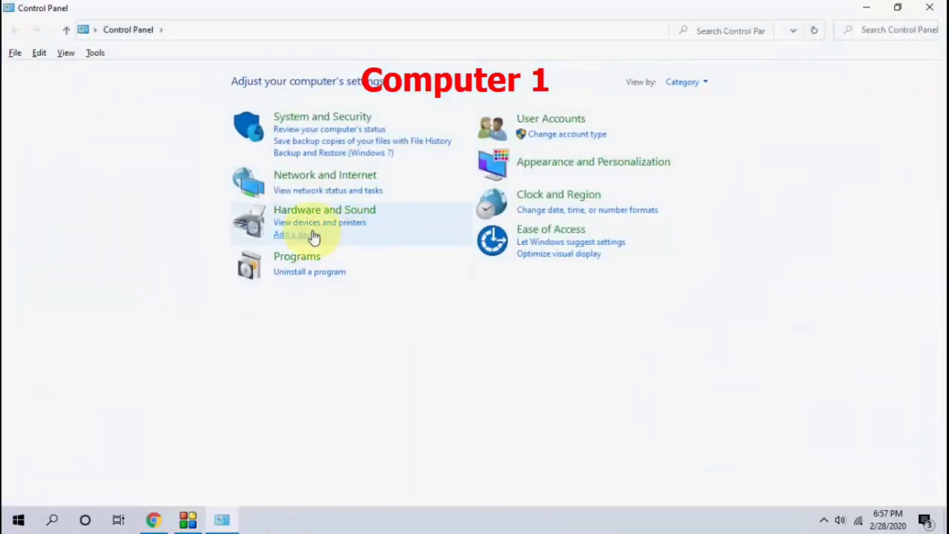
left_click(362, 219)
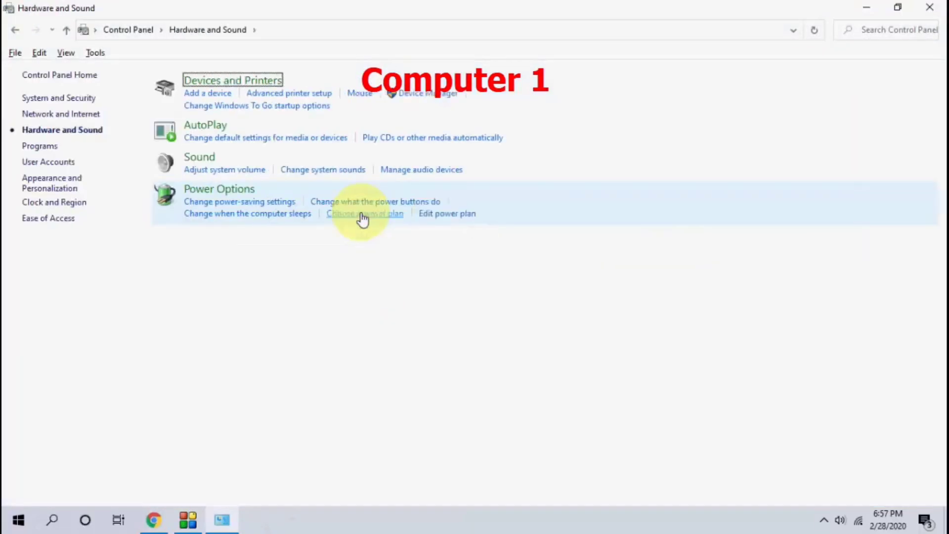
left_click(205, 85)
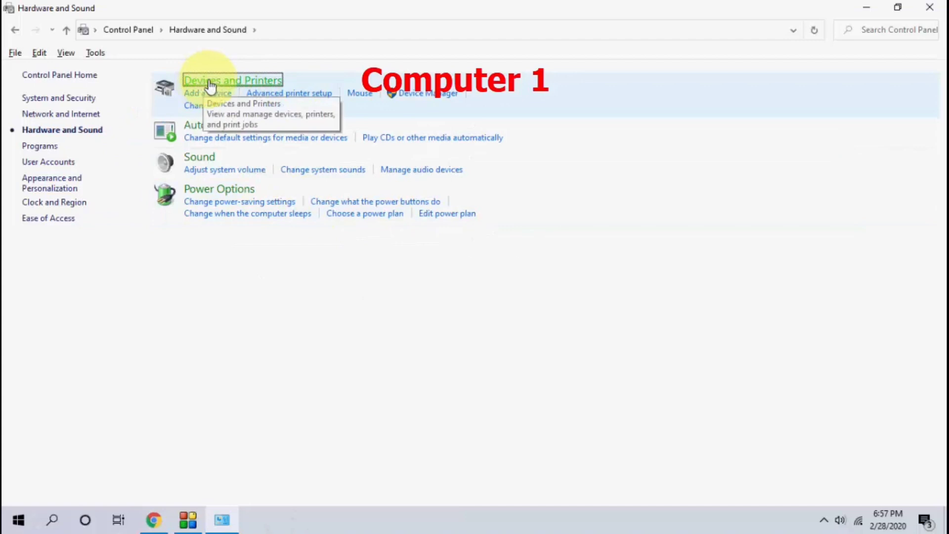
left_click(210, 85)
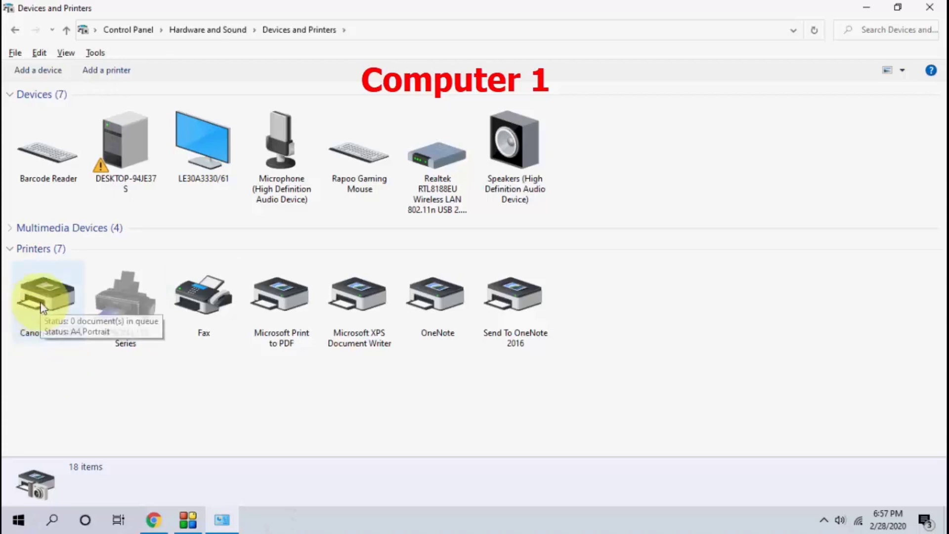
- Share the Canon LBP2900 printer through its printer properties, apply the change and close Devices and Printers
right_click(41, 280)
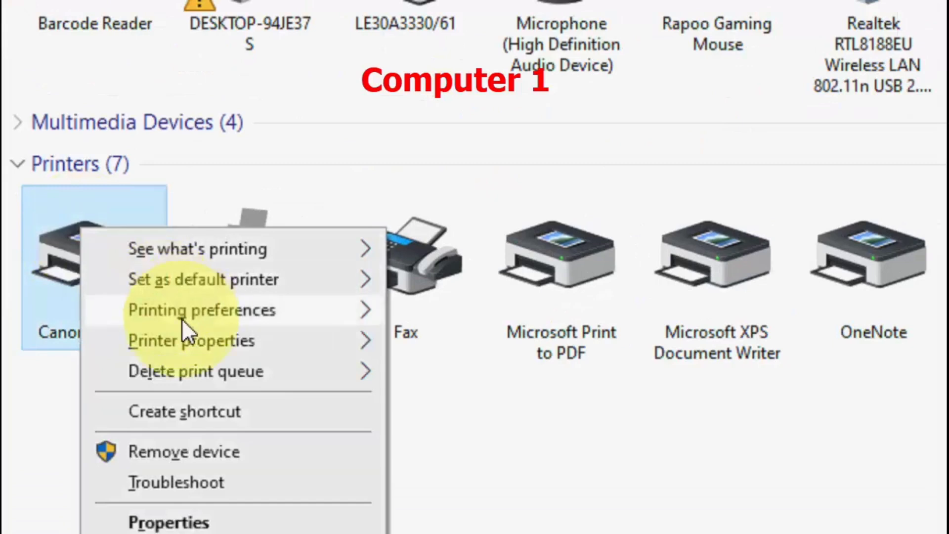
mouse_move(184, 328)
left_click(402, 344)
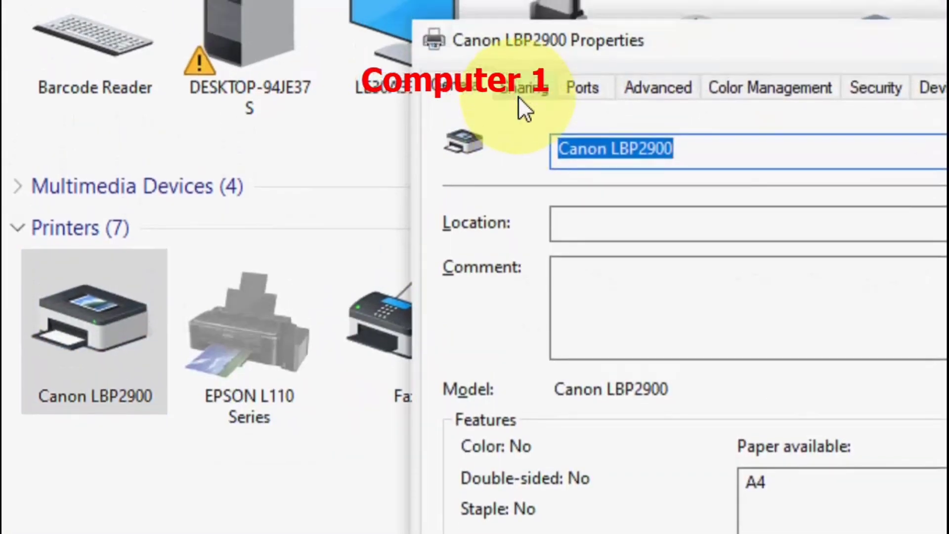
left_click(523, 26)
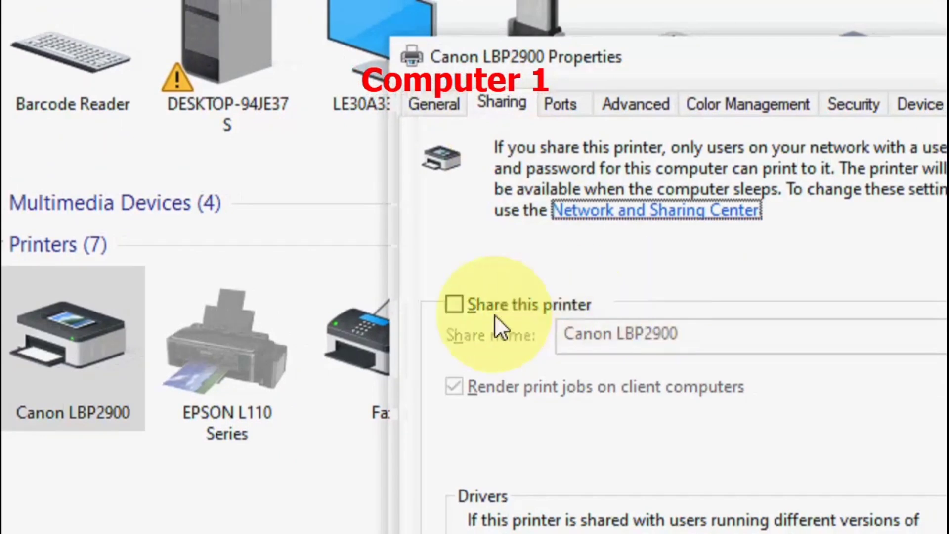
left_click(490, 311)
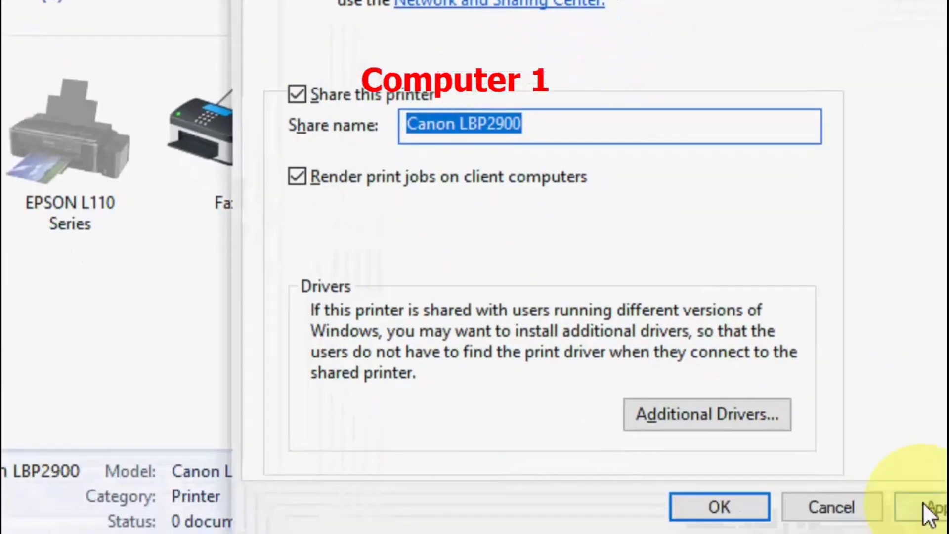
left_click(876, 476)
left_click(675, 465)
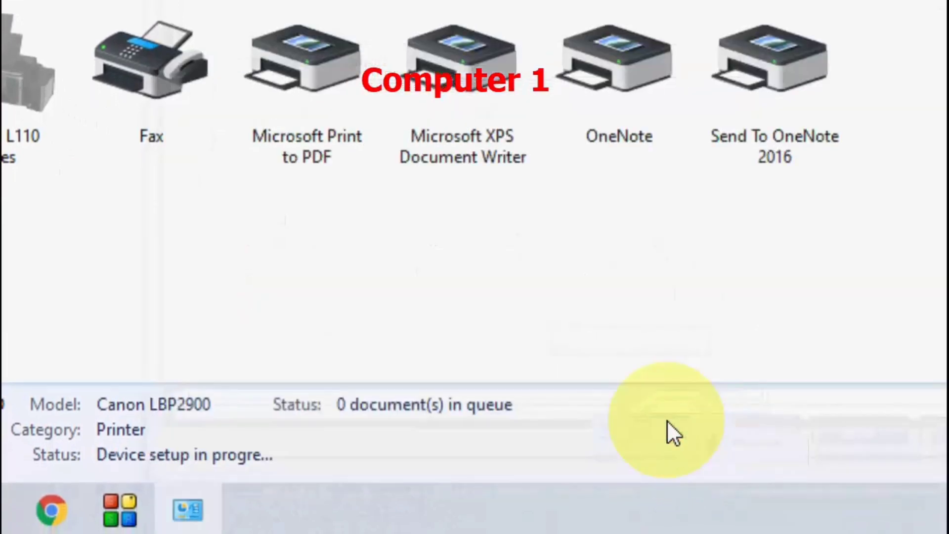
key("alt")
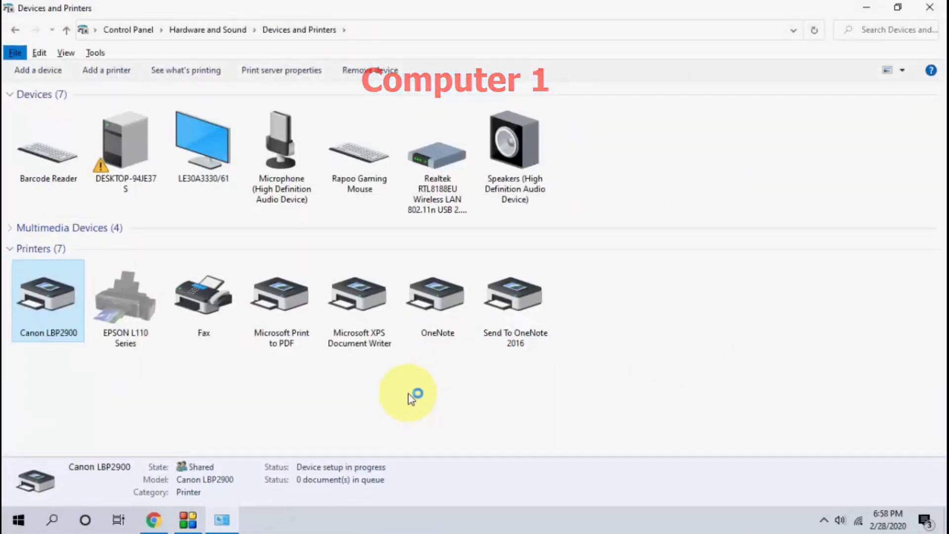
left_click(931, 8)
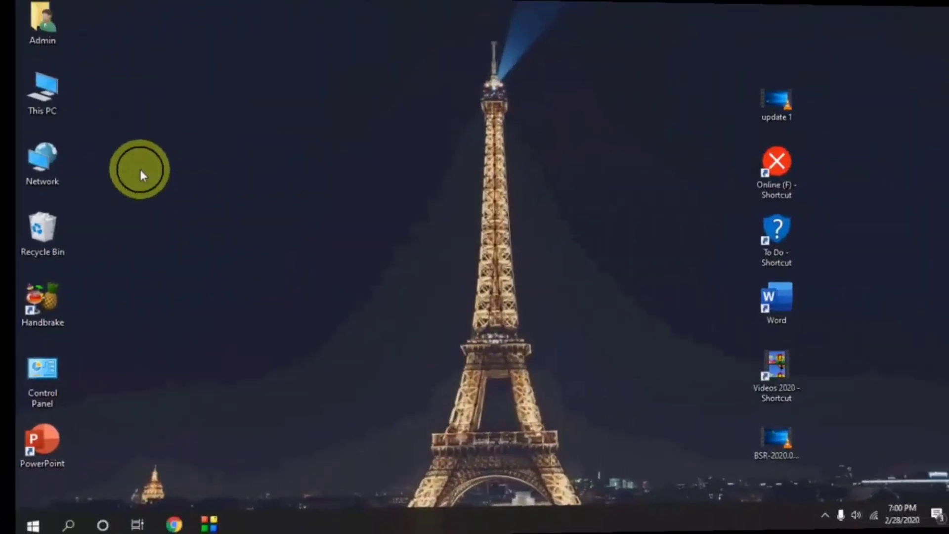
- On the second computer, open Network and refresh its list of devices
double_click(40, 194)
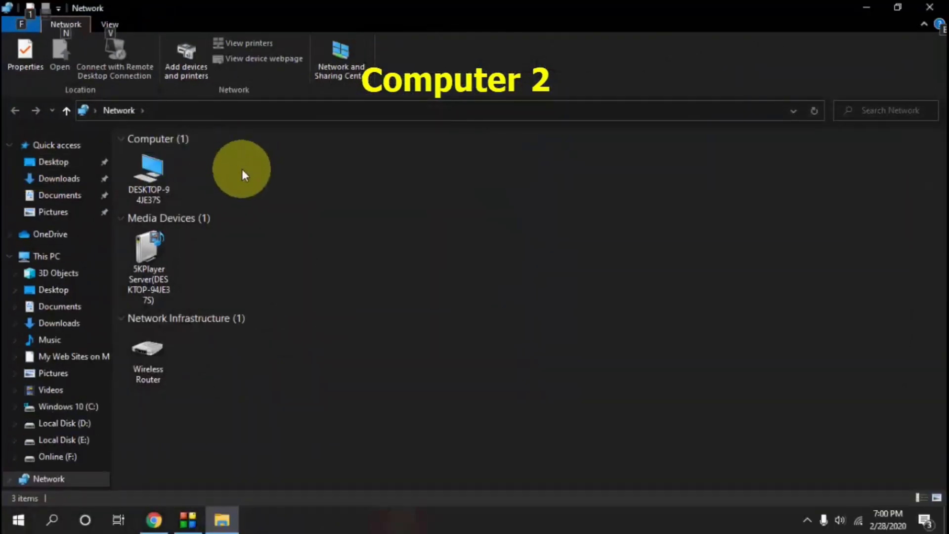
right_click(242, 169)
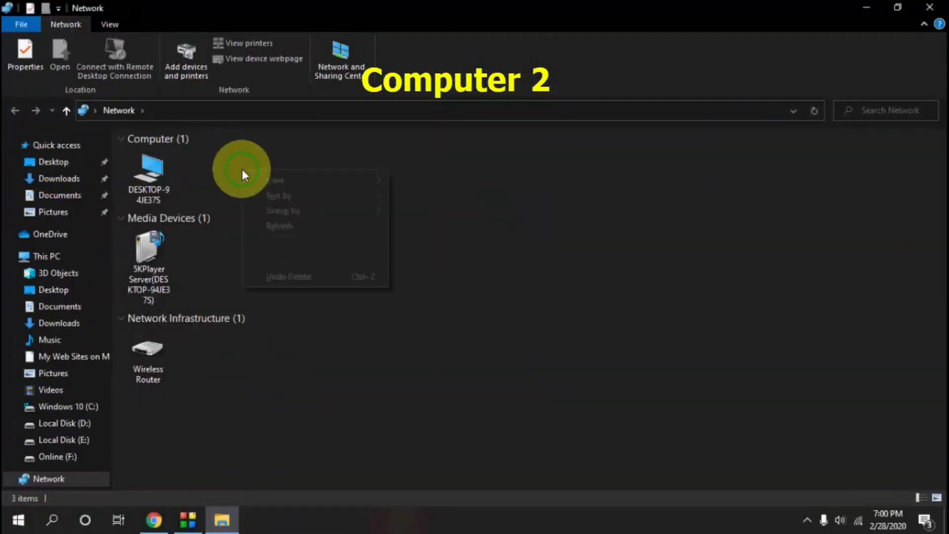
left_click(289, 224)
right_click(292, 170)
left_click(333, 222)
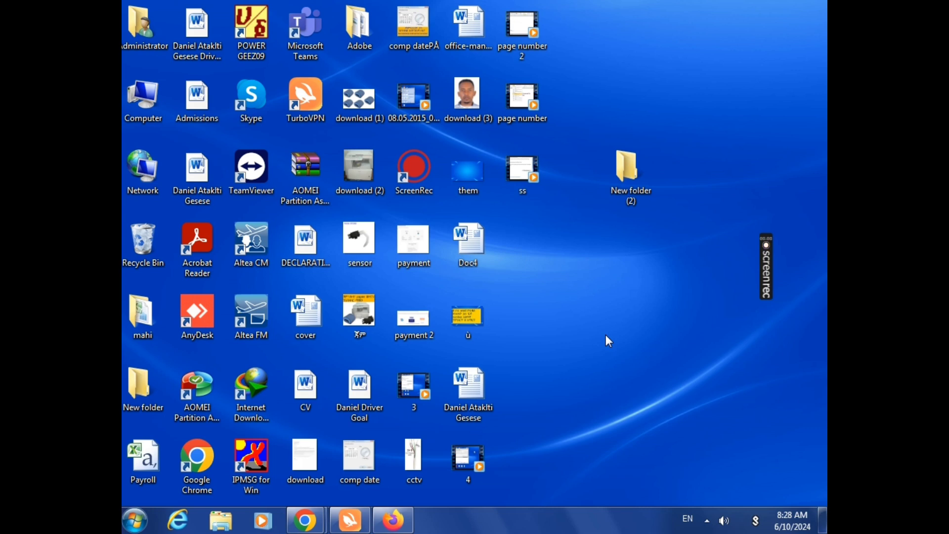
- Search the installed programs for "run" and open the Run dialog
left_click(135, 520)
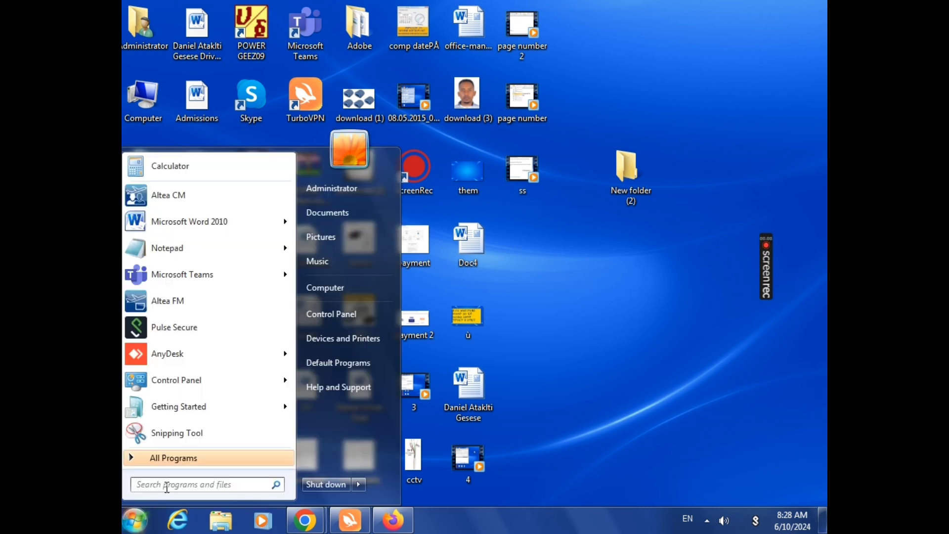
type("ru")
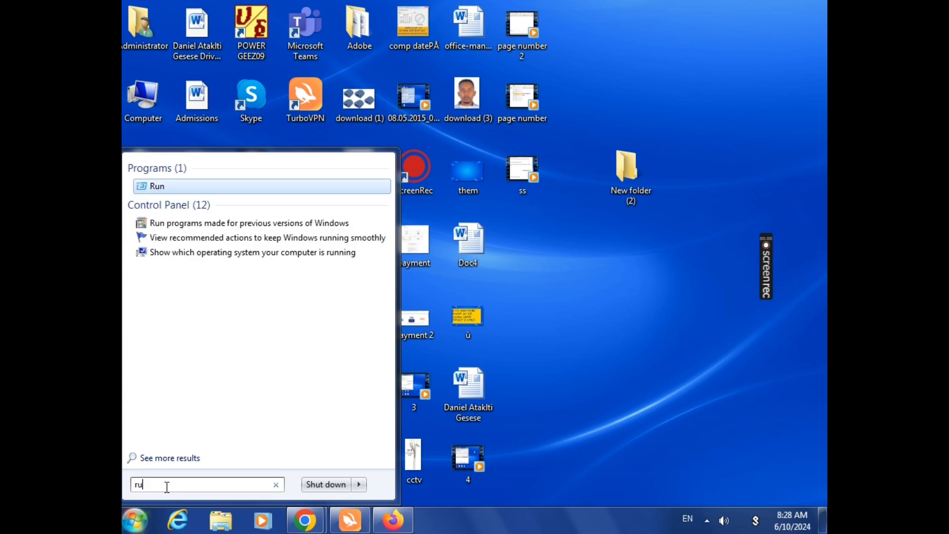
type("n")
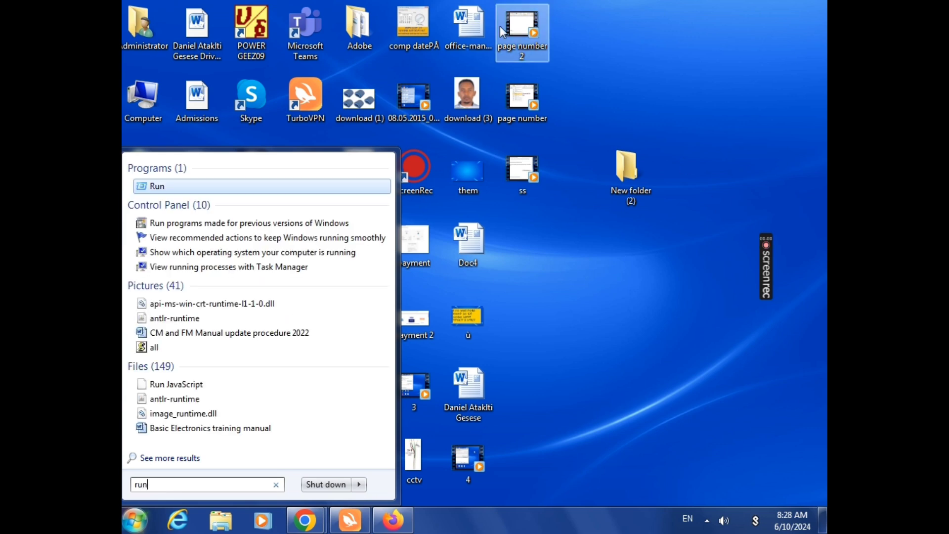
left_click(158, 187)
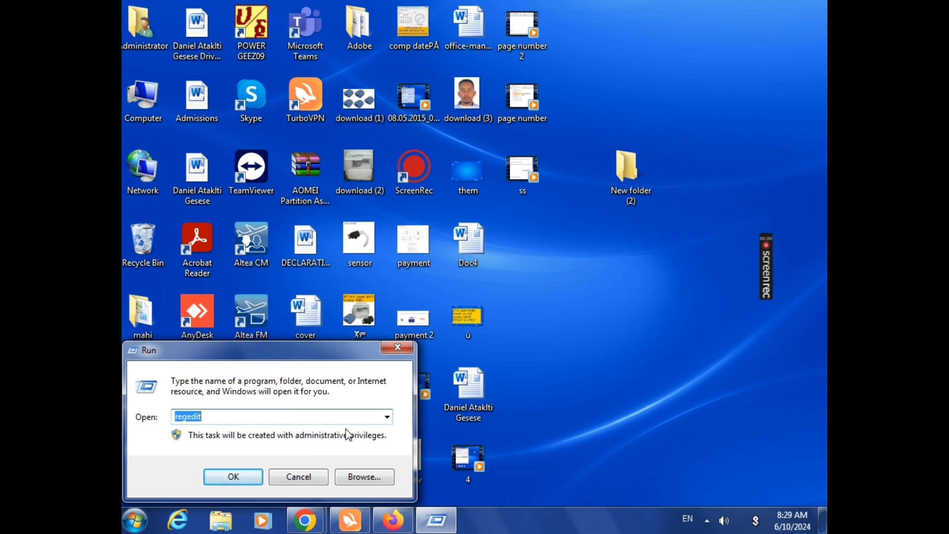
left_click(386, 419)
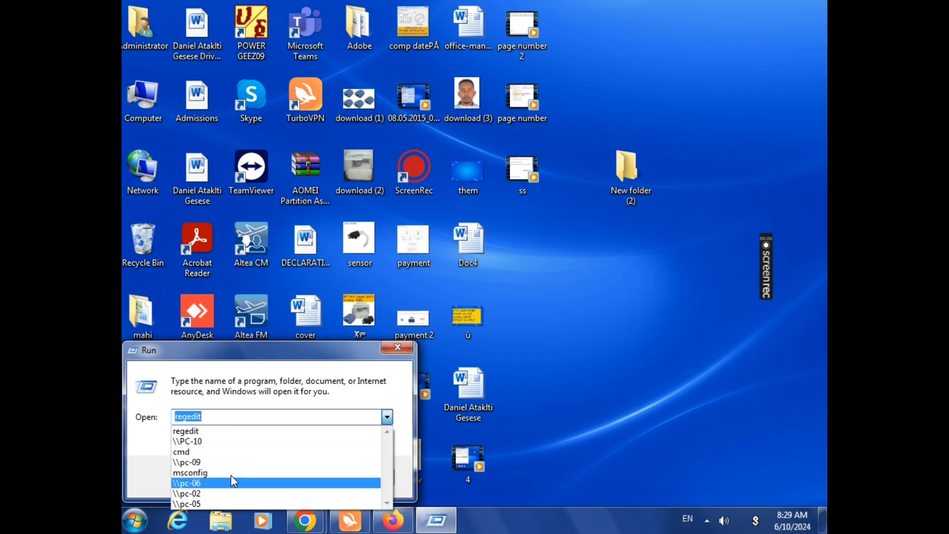
left_click(248, 431)
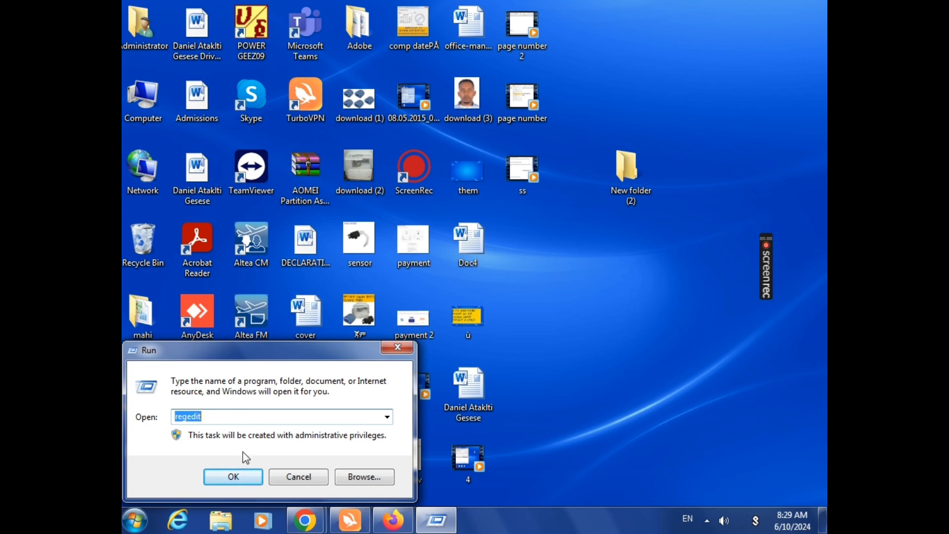
left_click(387, 417)
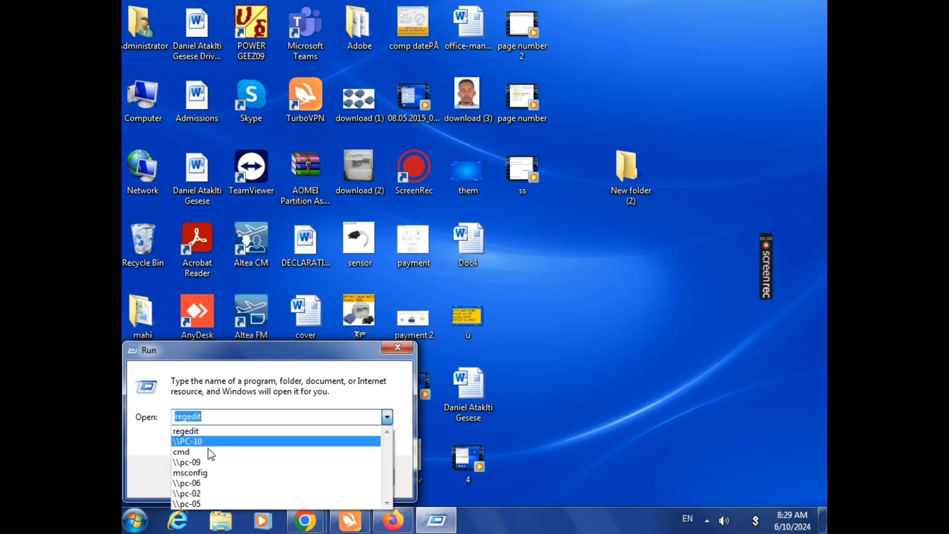
left_click(208, 439)
- Open the network computer \\DAGNE-PC through the Run dialog
left_click(231, 413)
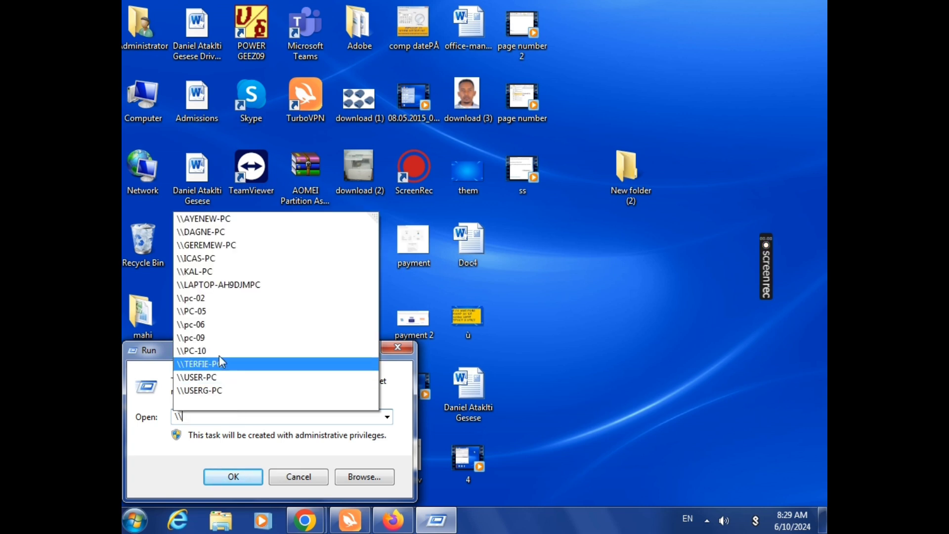
left_click(200, 232)
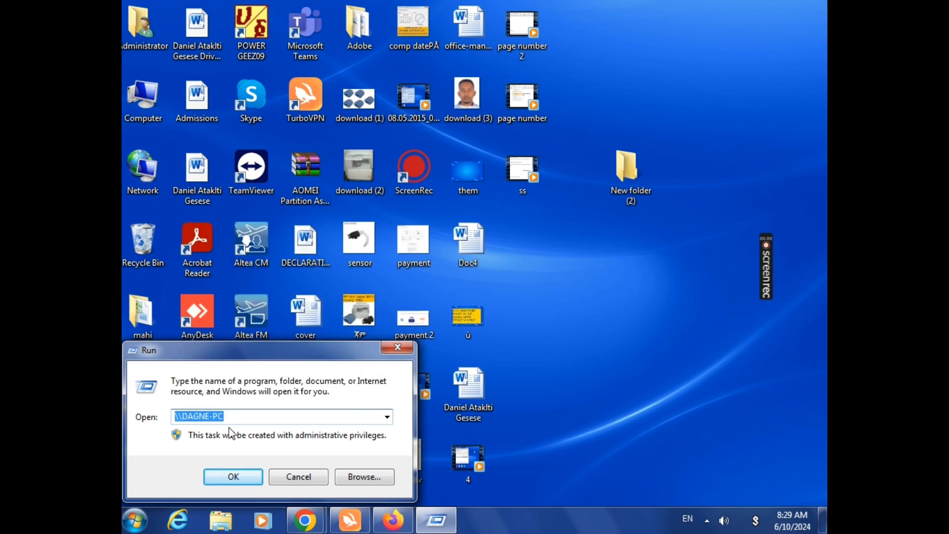
left_click(234, 477)
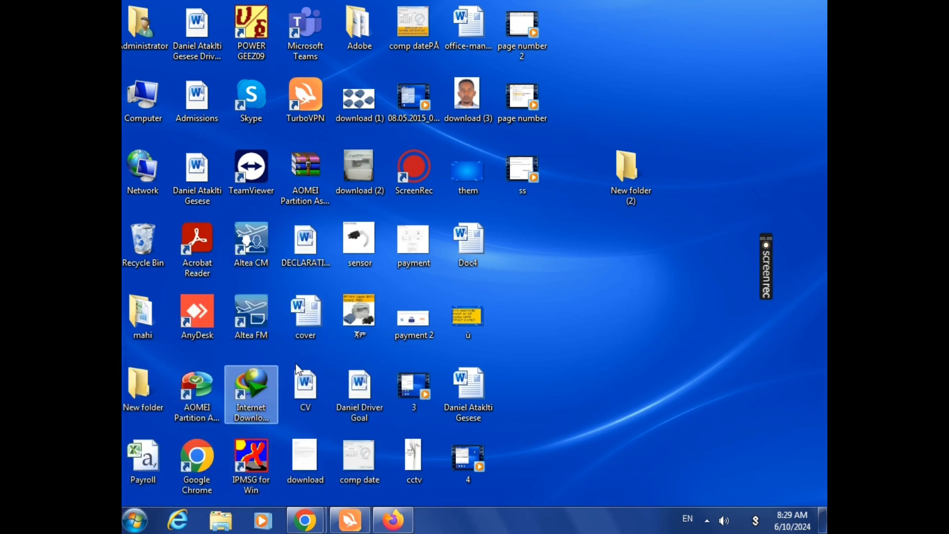
- View the available actions for the shared HP LaserJet Pro M402-M403 PCL 6 printer and close the network computer's window
right_click(441, 174)
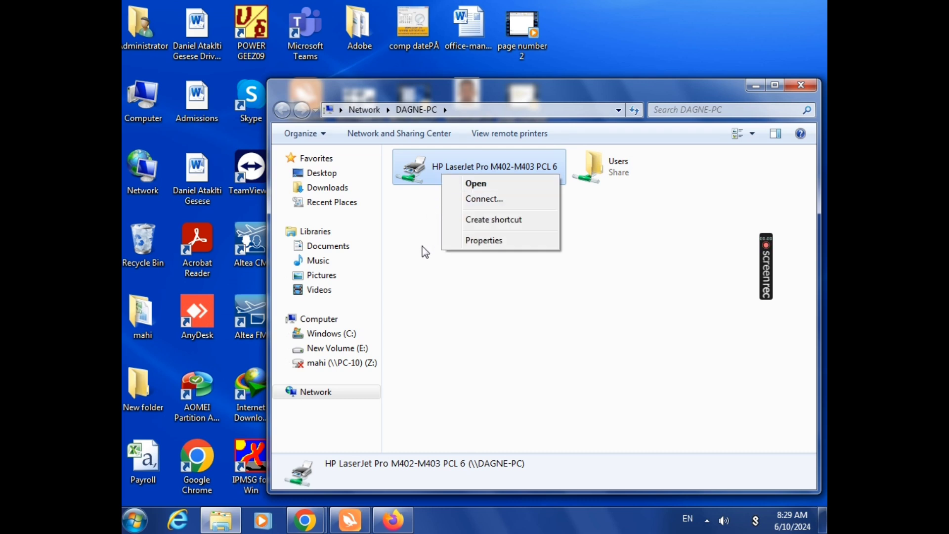
left_click(793, 87)
left_click(796, 87)
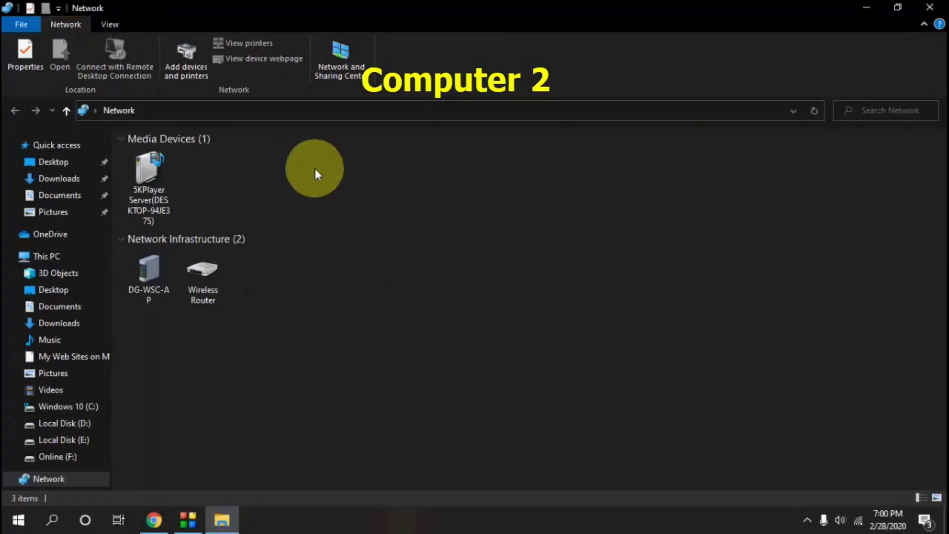
- Refresh the network list and connect to the Canon LBP2900 printer shared by DESKTOP-94JE37S
right_click(317, 165)
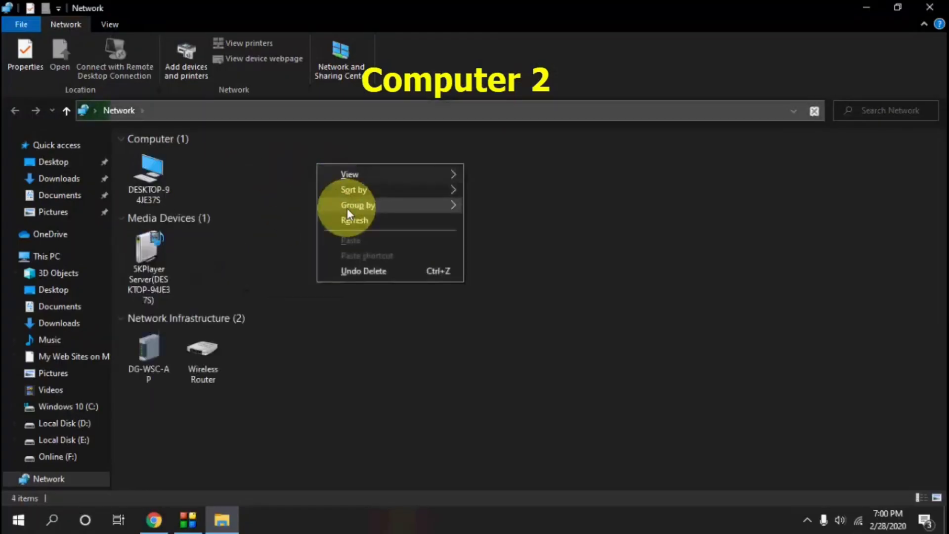
left_click(349, 218)
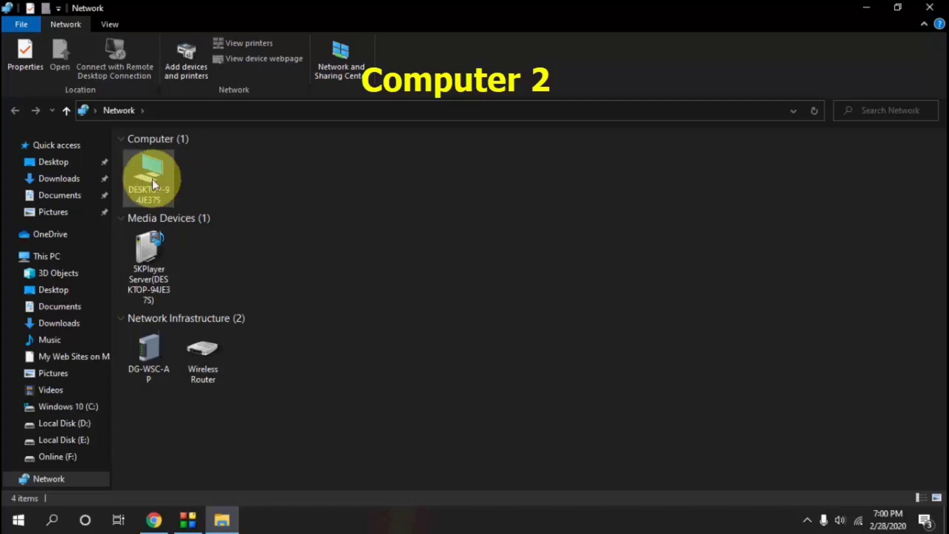
double_click(153, 182)
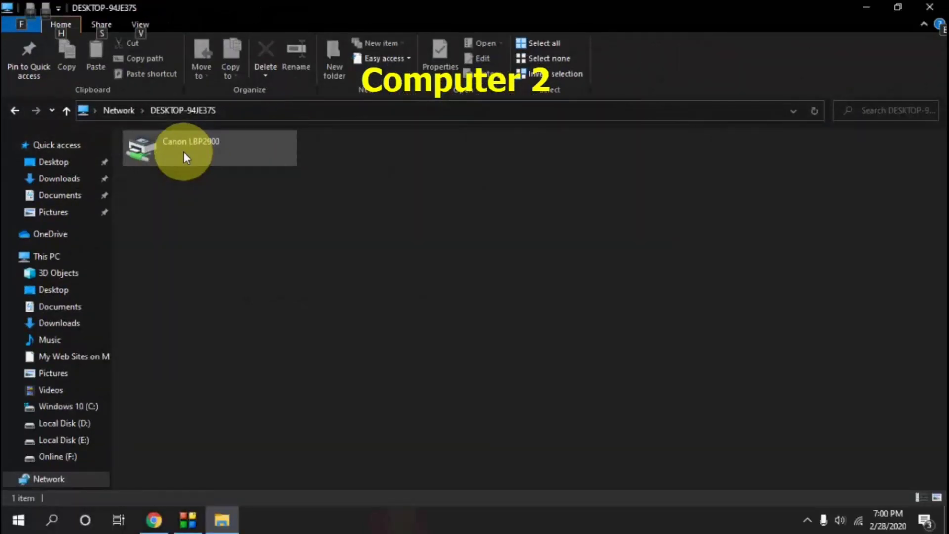
right_click(184, 152)
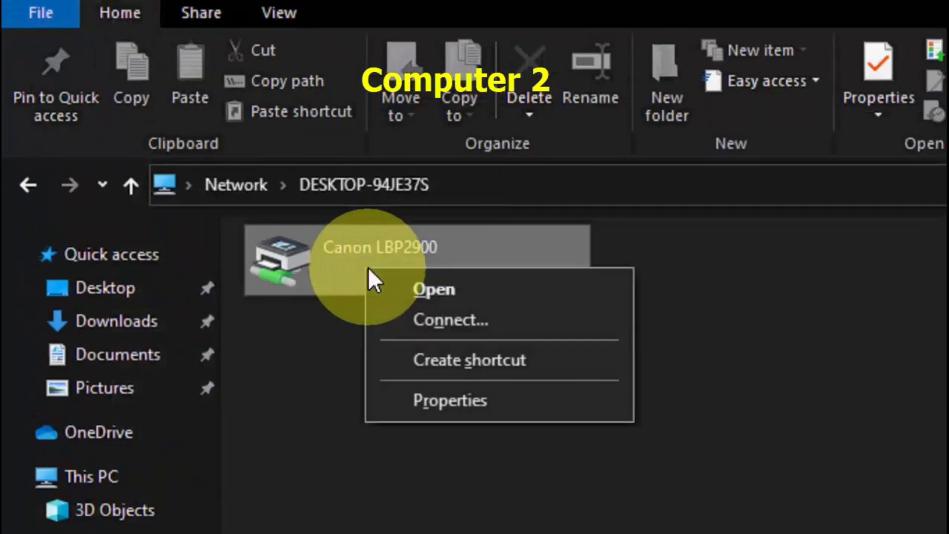
left_click(530, 324)
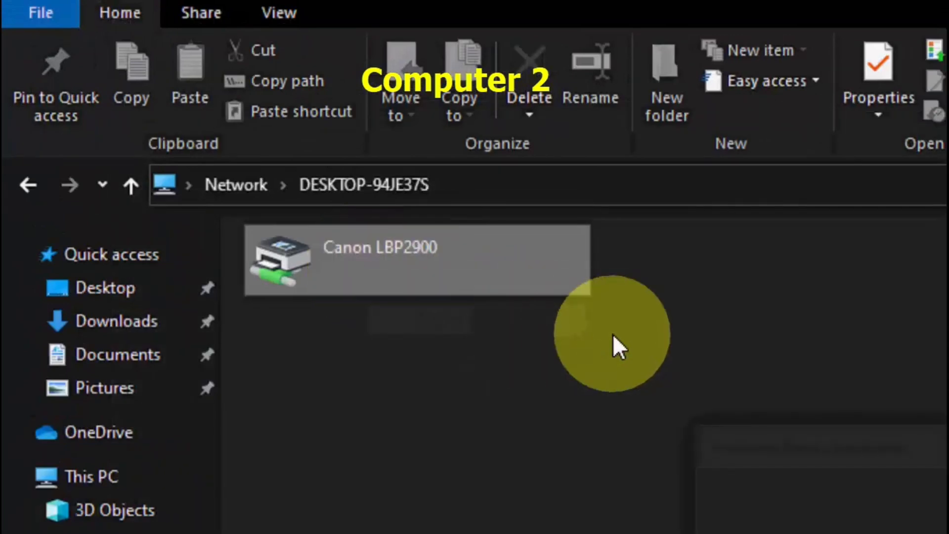